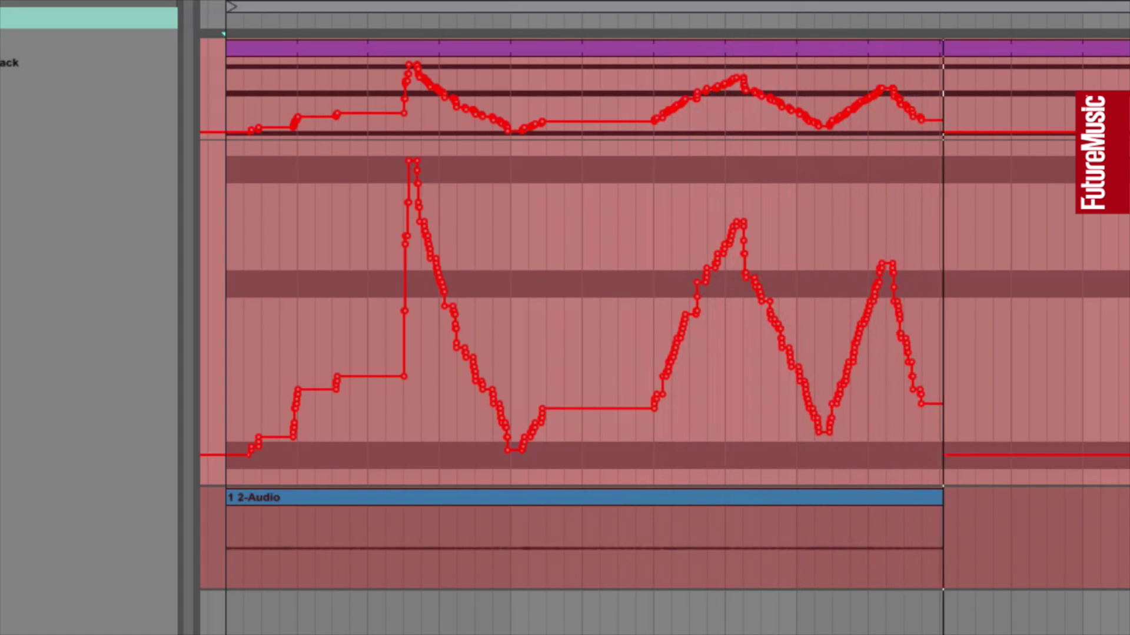
Stop the automation recording.
key("space")
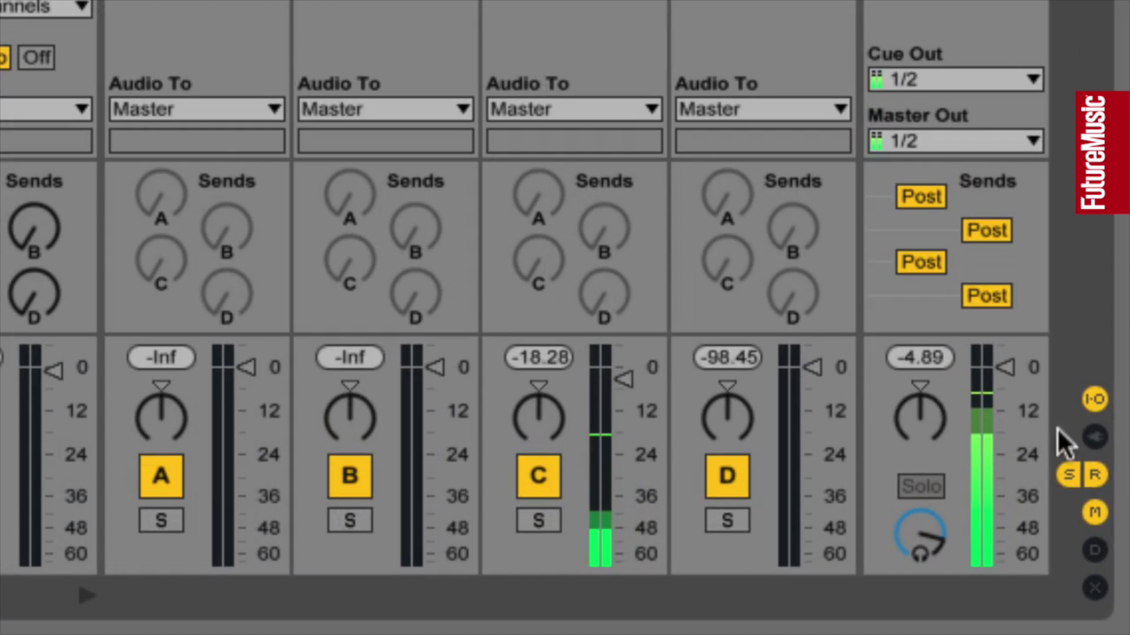
Show mixer device slots and switch track 1's Serum, OTT, SieQ and Audio Effect Rack off and on.
left_click(1098, 439)
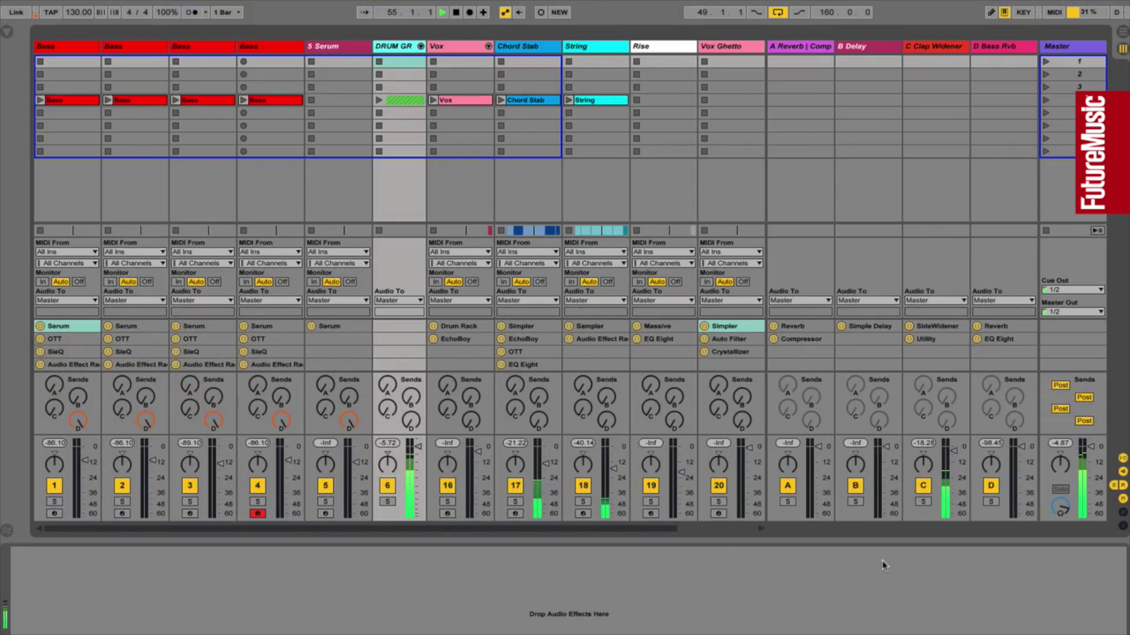
left_click_drag(638, 530, 725, 532)
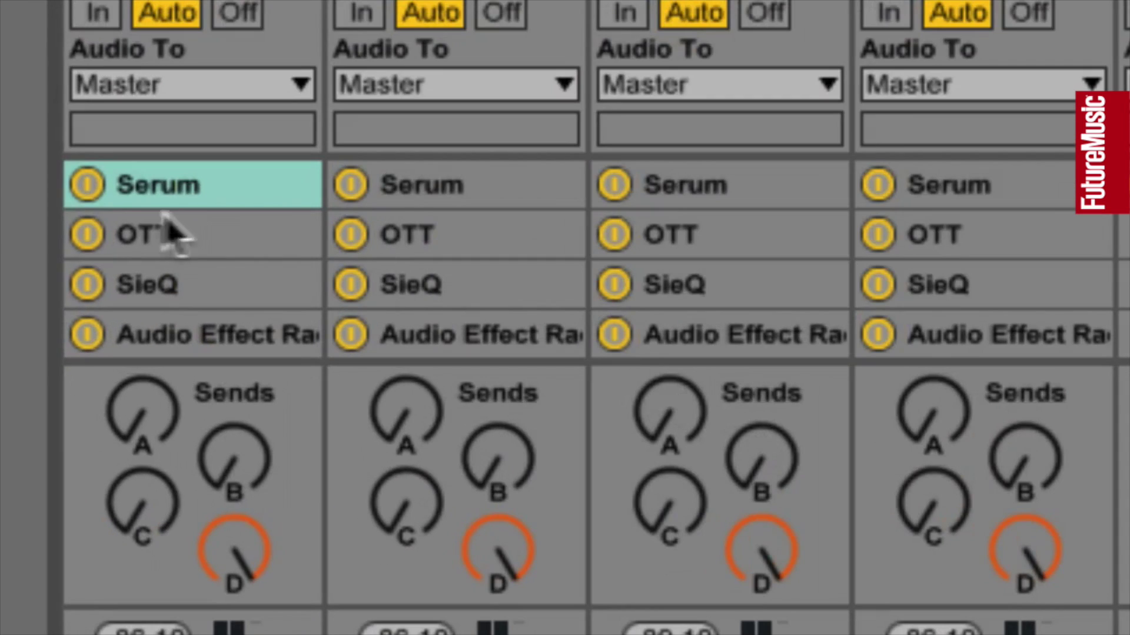
left_click(86, 186)
left_click(88, 235)
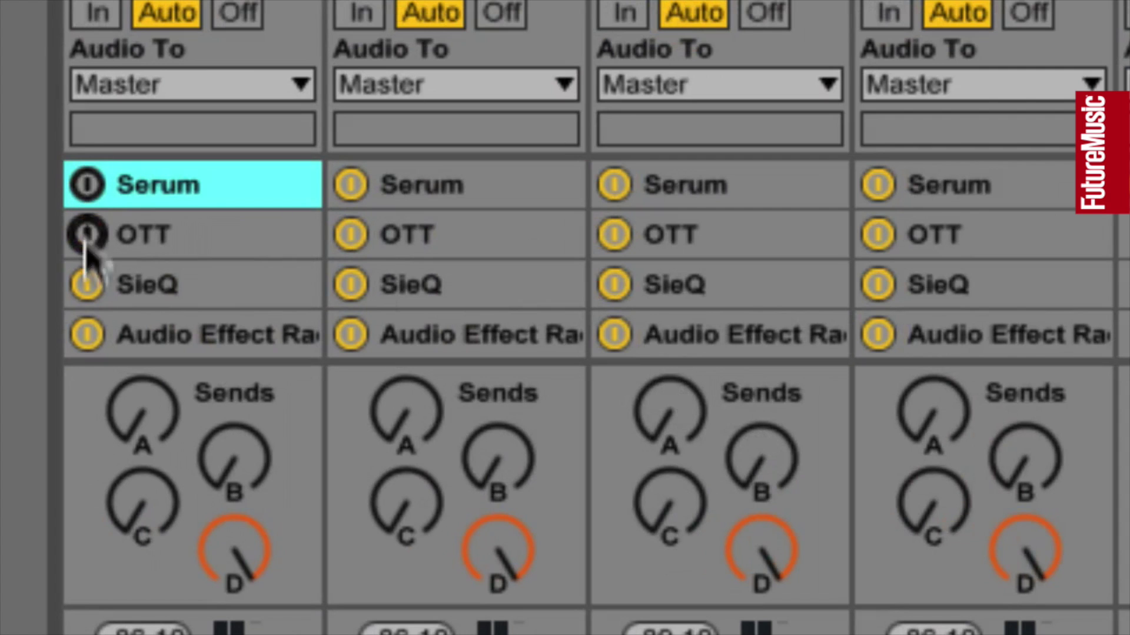
left_click(87, 274)
left_click(89, 333)
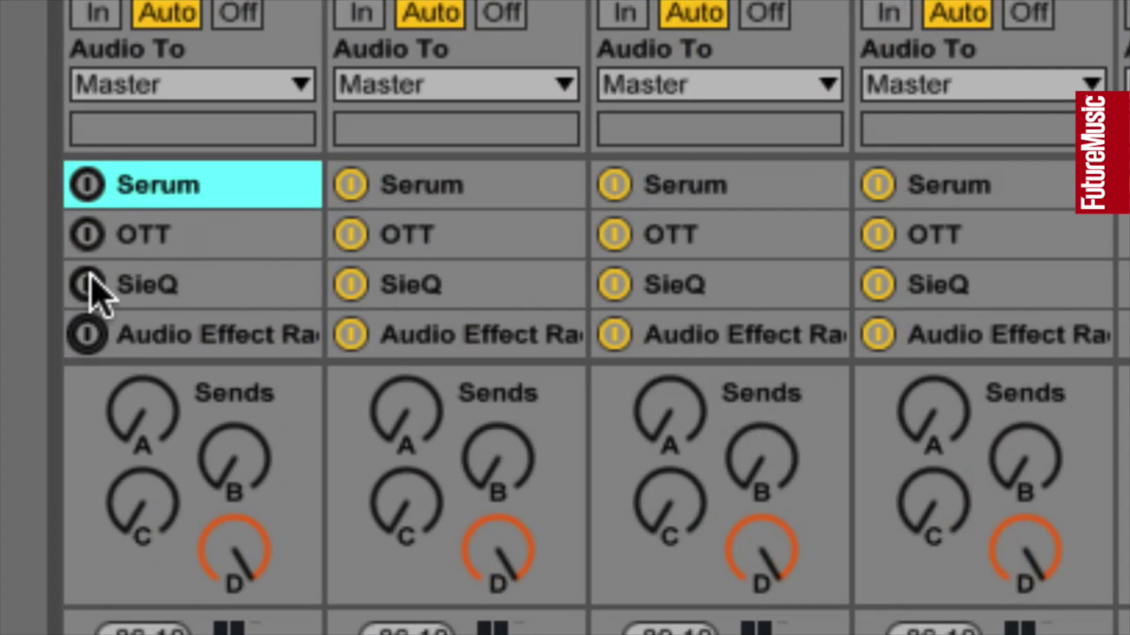
left_click(90, 272)
left_click(87, 234)
left_click(87, 184)
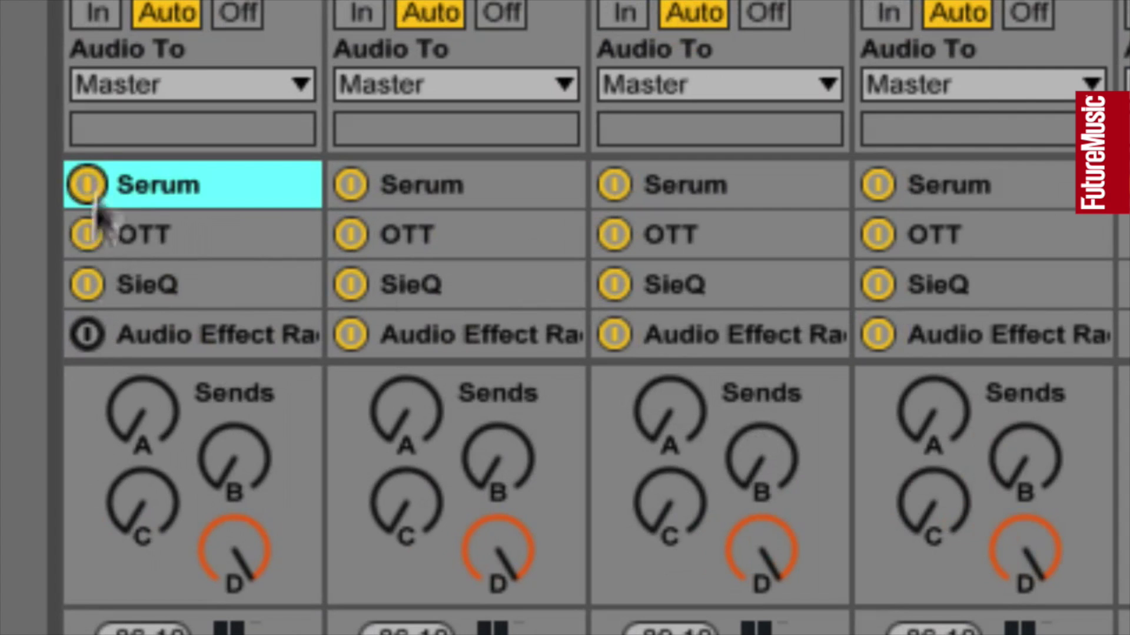
left_click(88, 335)
Switch track 2's Audio Effect Rack, SieQ, OTT and Serum off, then back on.
left_click(352, 335)
left_click(352, 286)
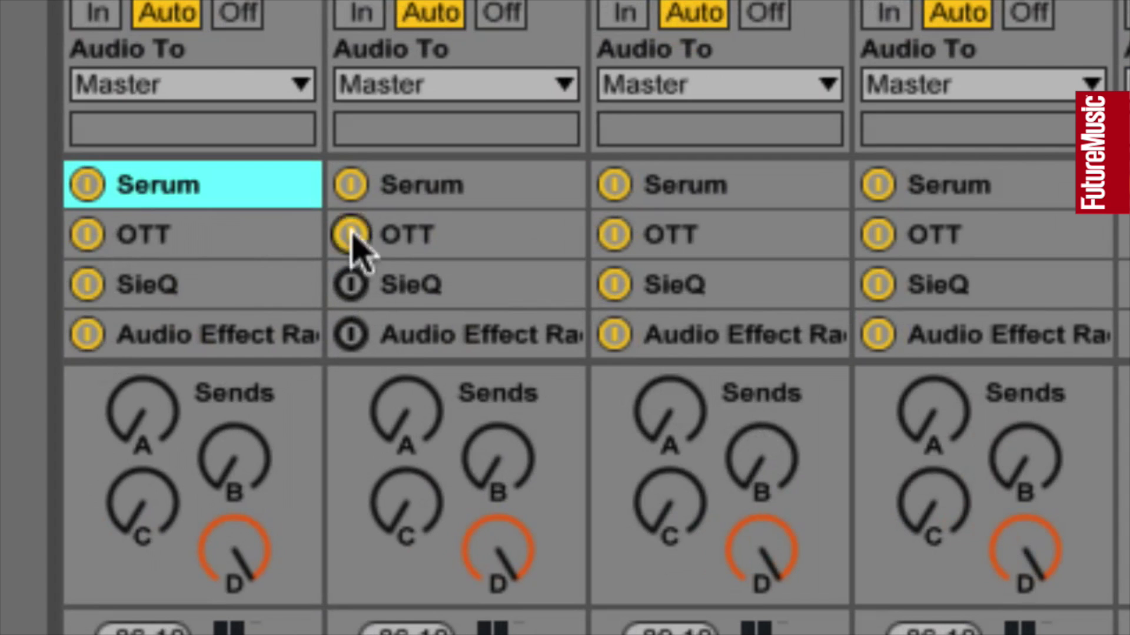
left_click(352, 236)
left_click(352, 186)
left_click(352, 184)
left_click(352, 235)
left_click(352, 285)
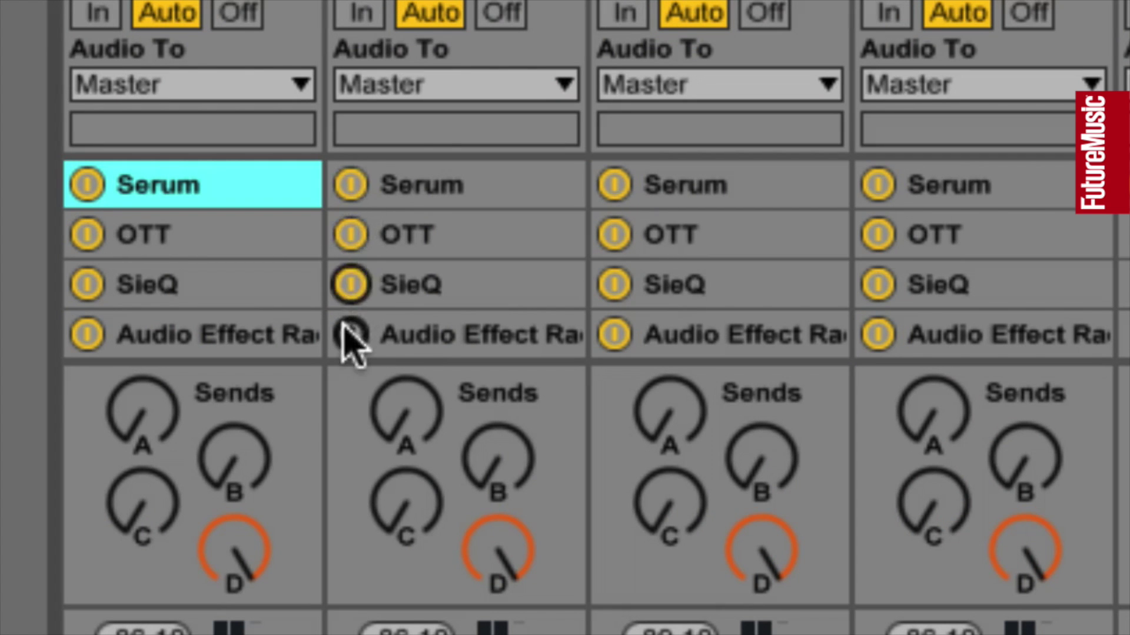
left_click(352, 335)
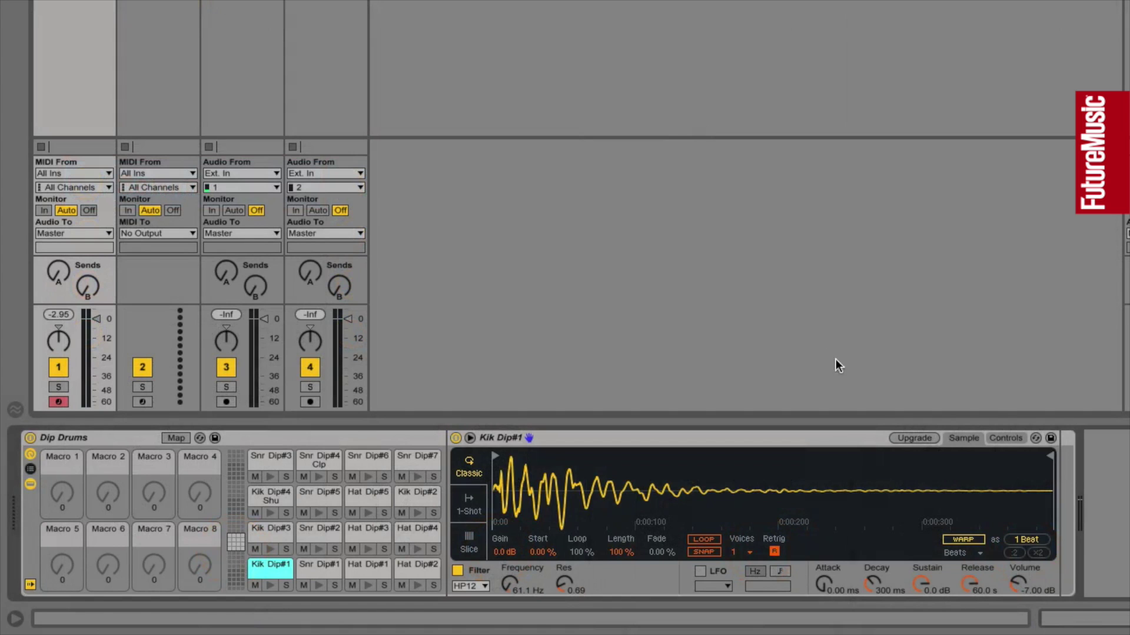
Map Kik Dip#1's and Snr Dip#1's Simpler Transp to the Macro 1 Transpose macro.
left_click(1006, 438)
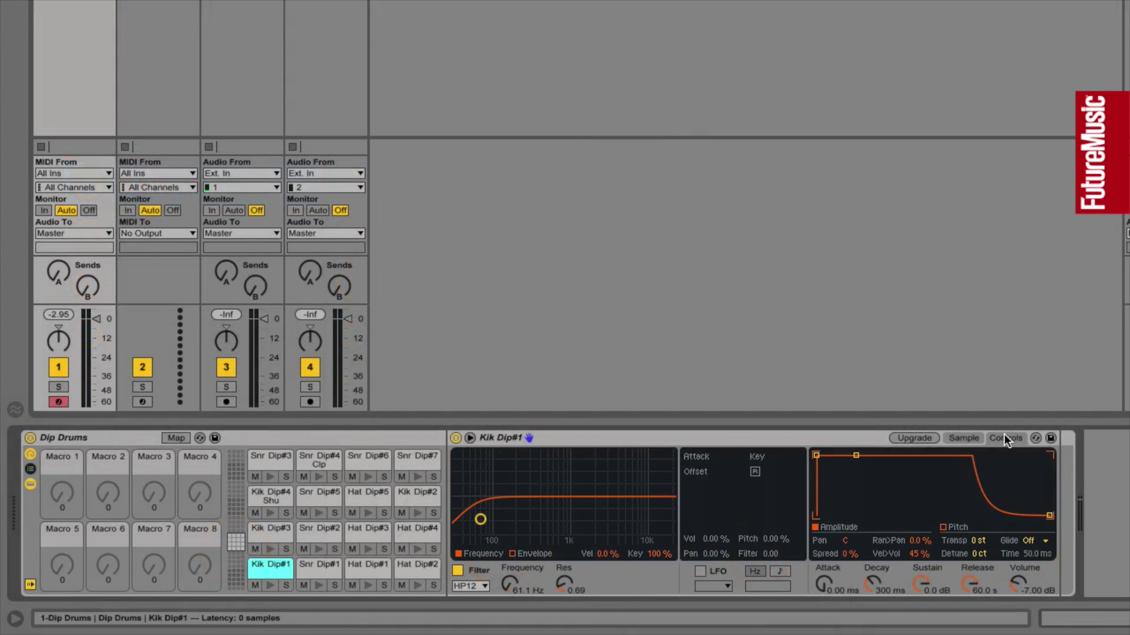
right_click(977, 539)
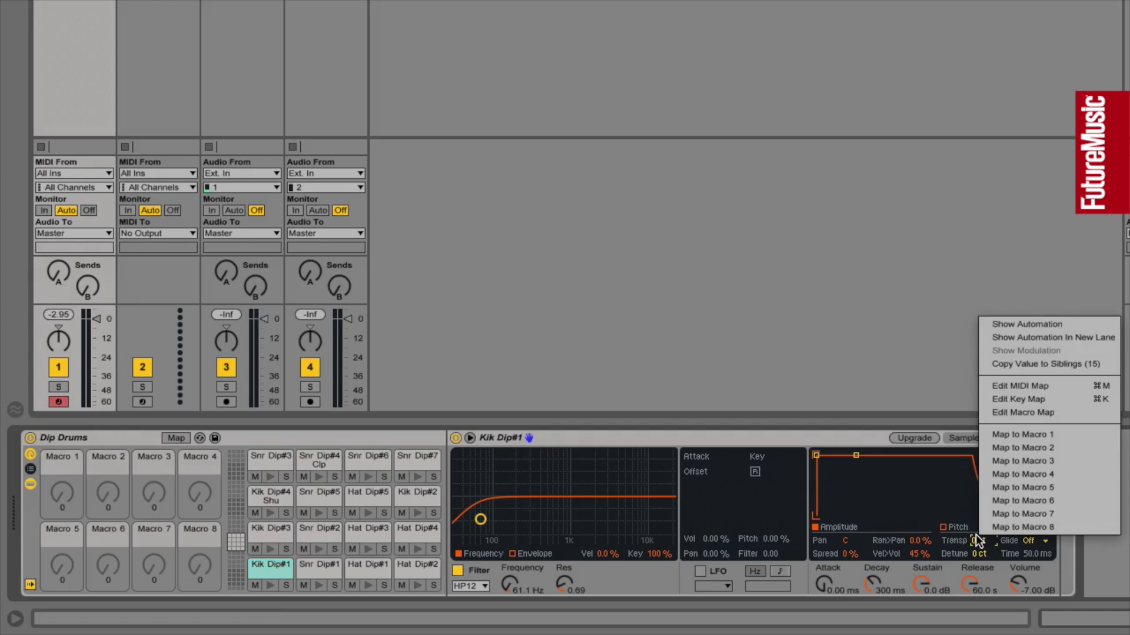
left_click(1009, 434)
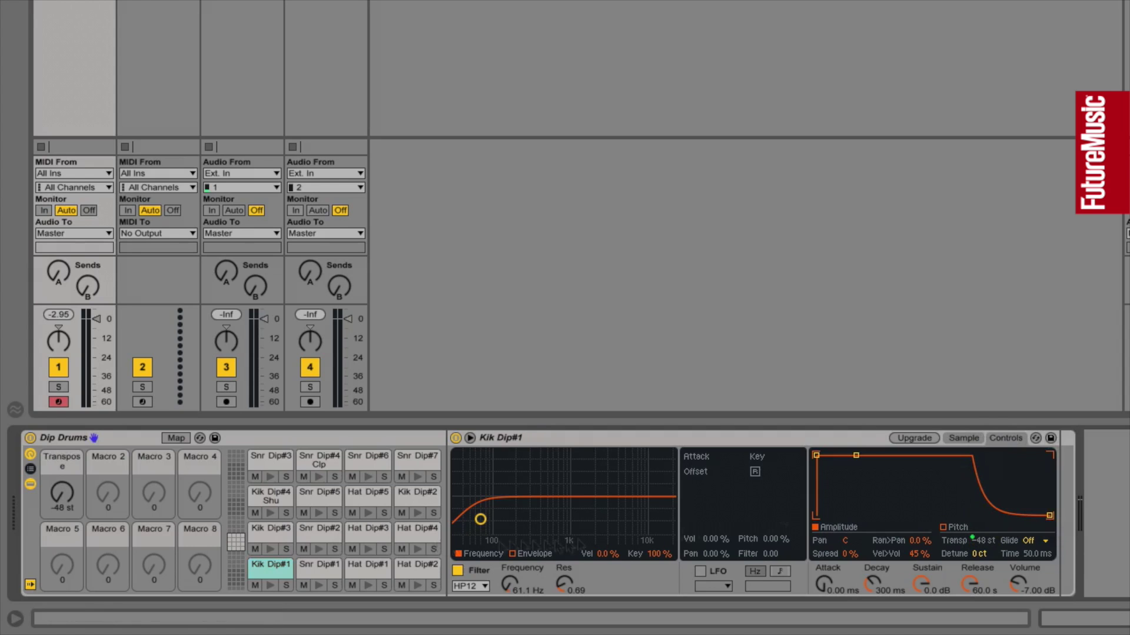
left_click(316, 566)
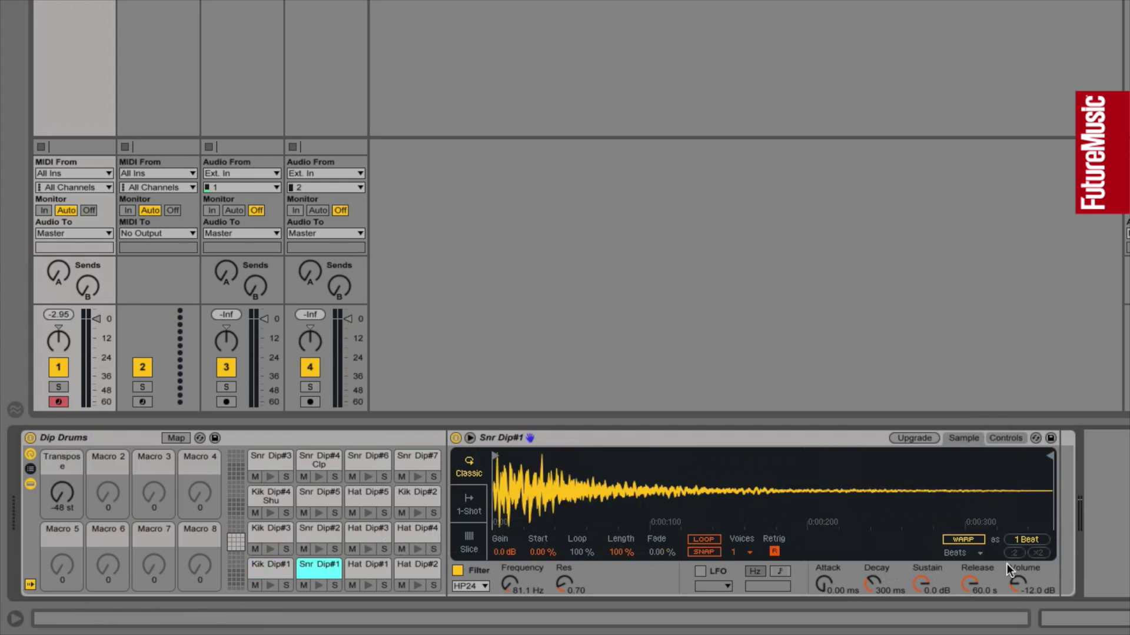
left_click(1006, 438)
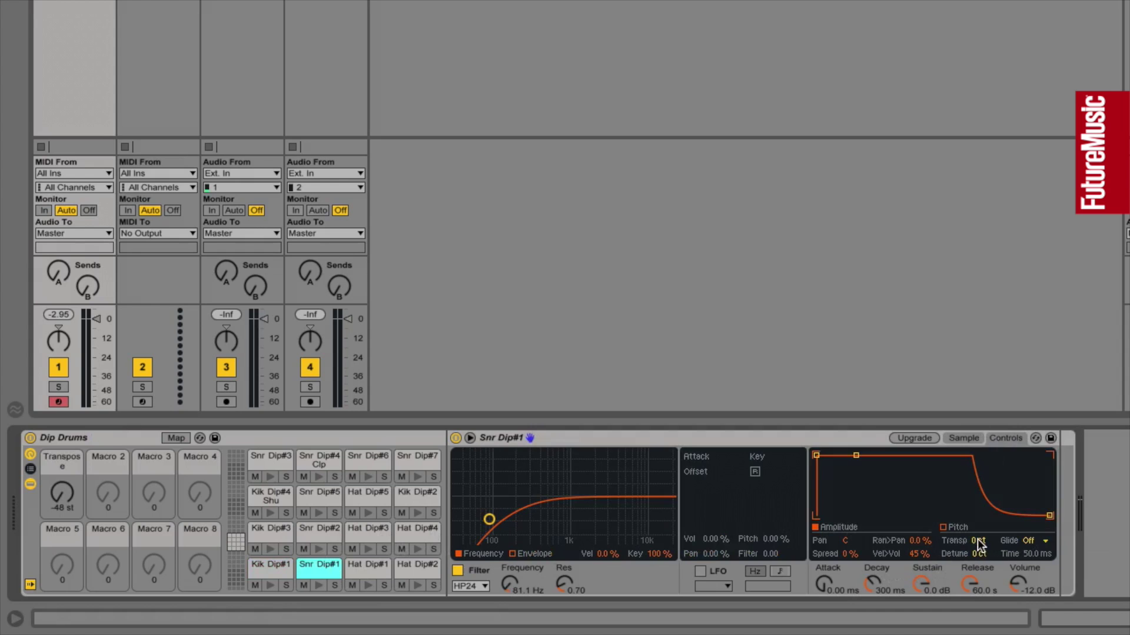
right_click(979, 539)
left_click(1019, 439)
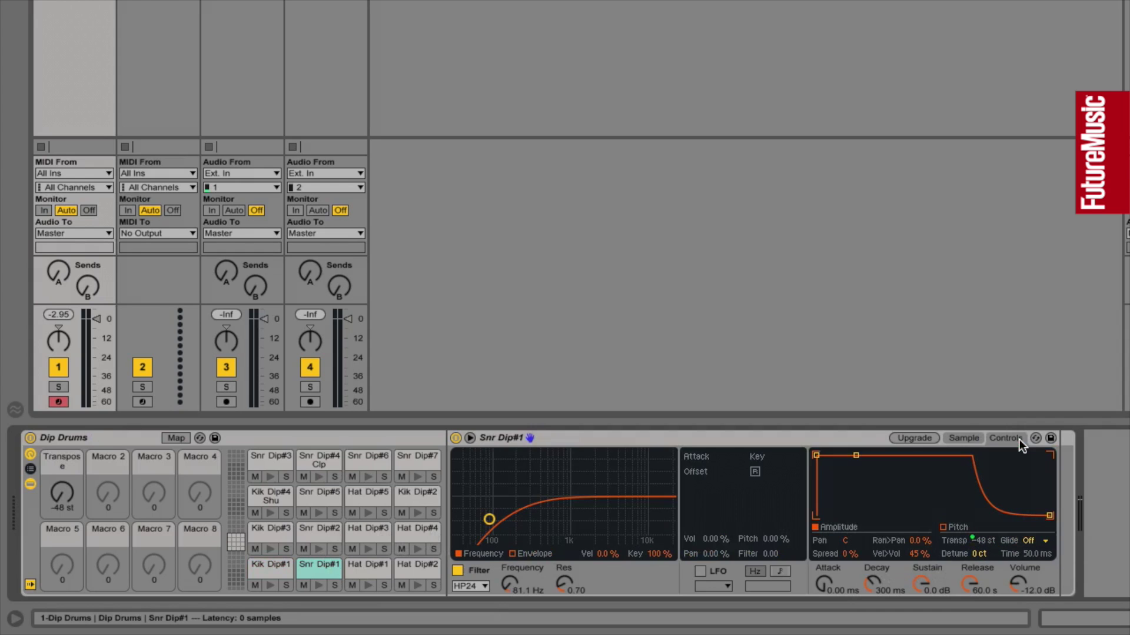
Map Hat Dip#1's and Hat Dip#2's Simpler Transp to the Transpose macro.
left_click(355, 564)
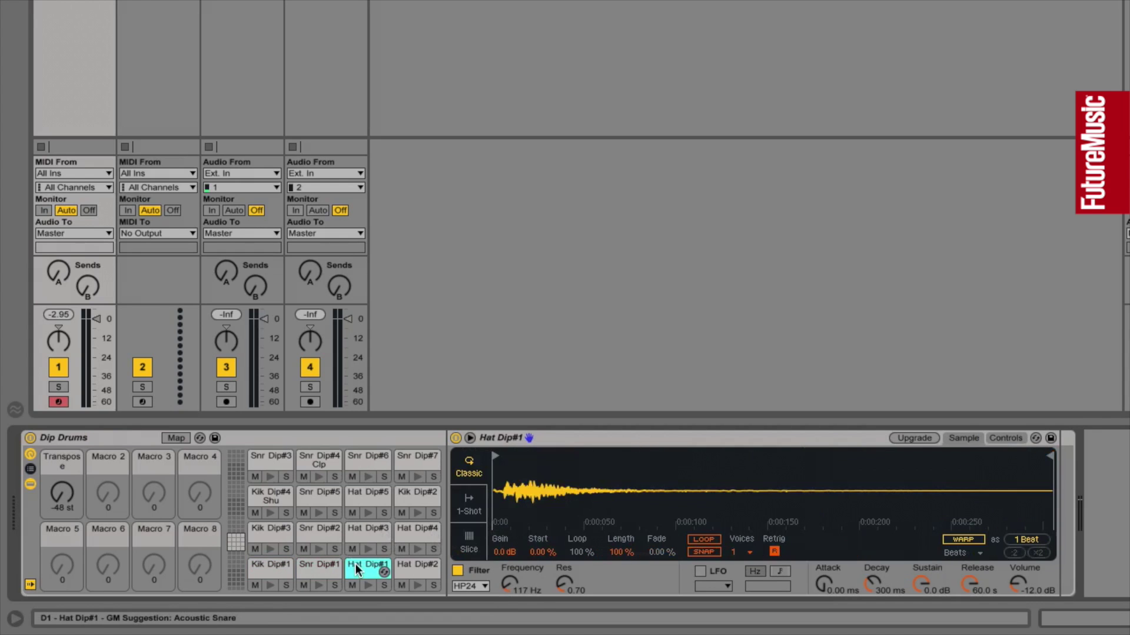
left_click(1018, 437)
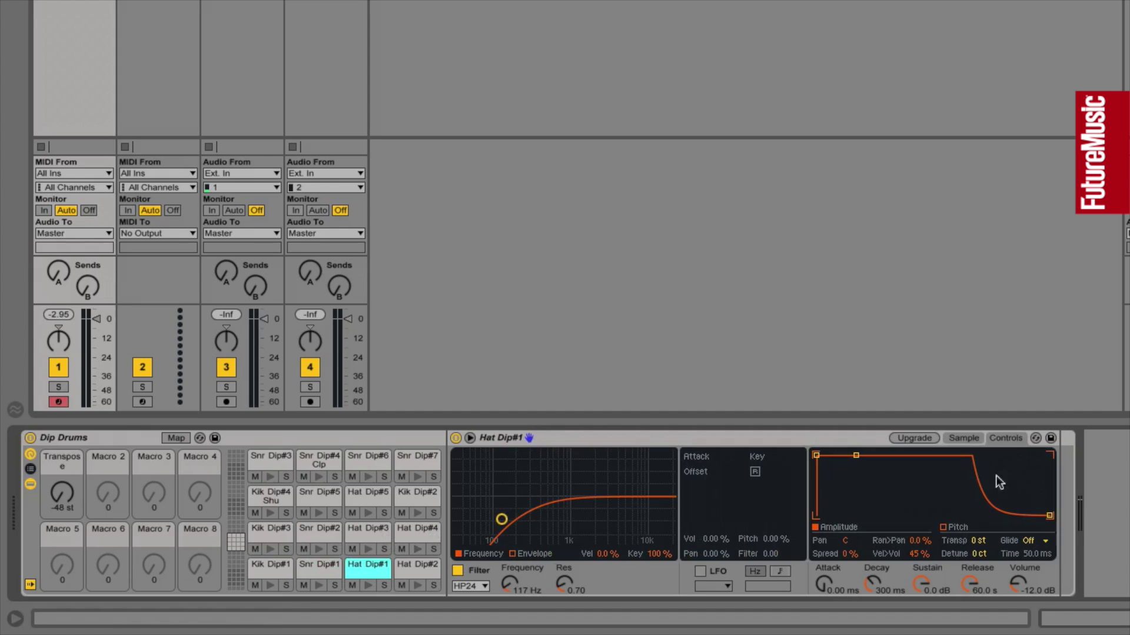
right_click(979, 540)
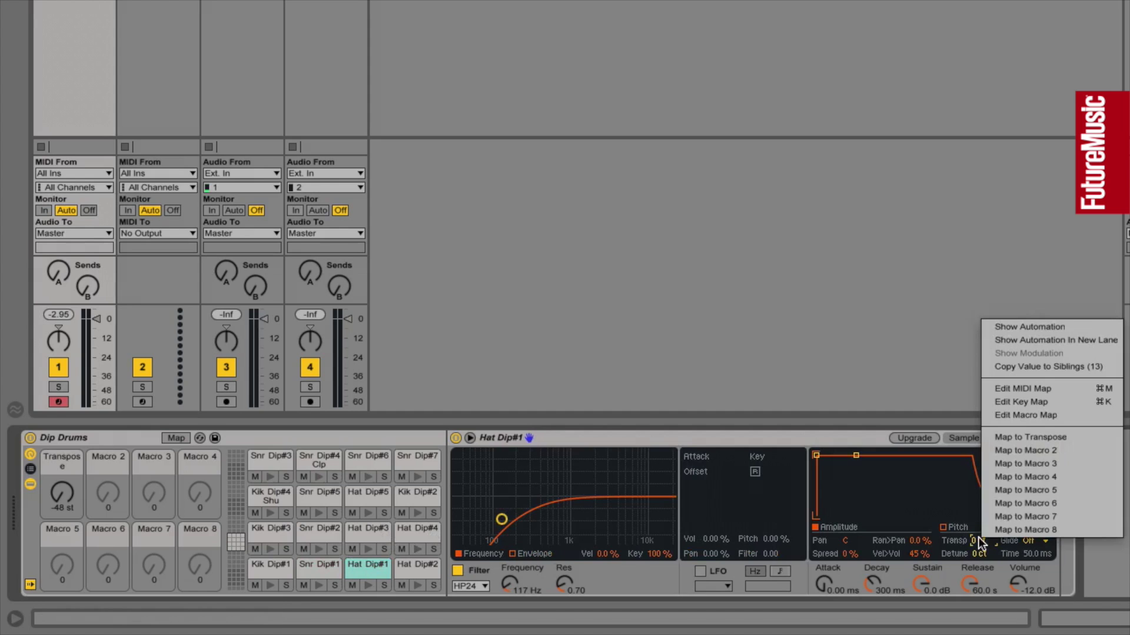
left_click(1018, 437)
left_click(416, 566)
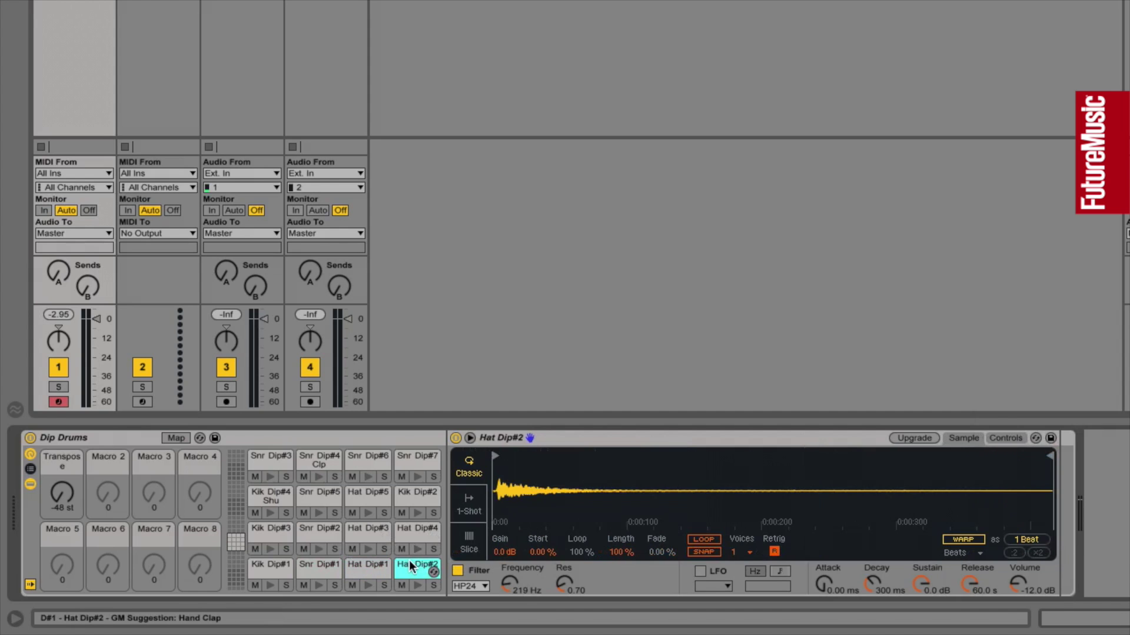
left_click(1016, 436)
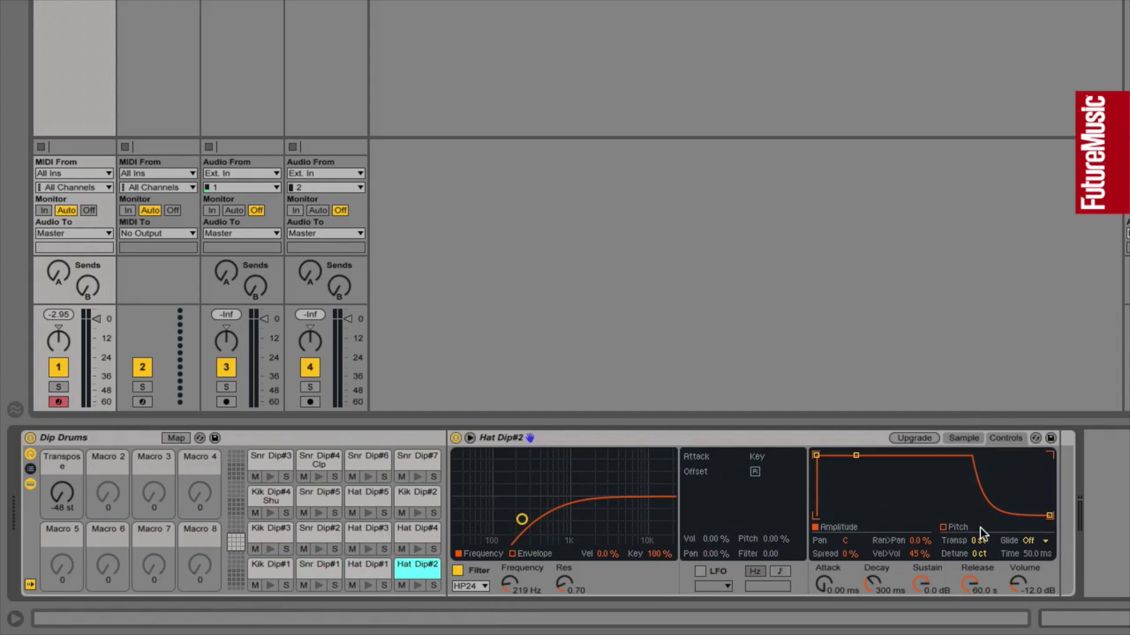
right_click(981, 539)
left_click(1027, 439)
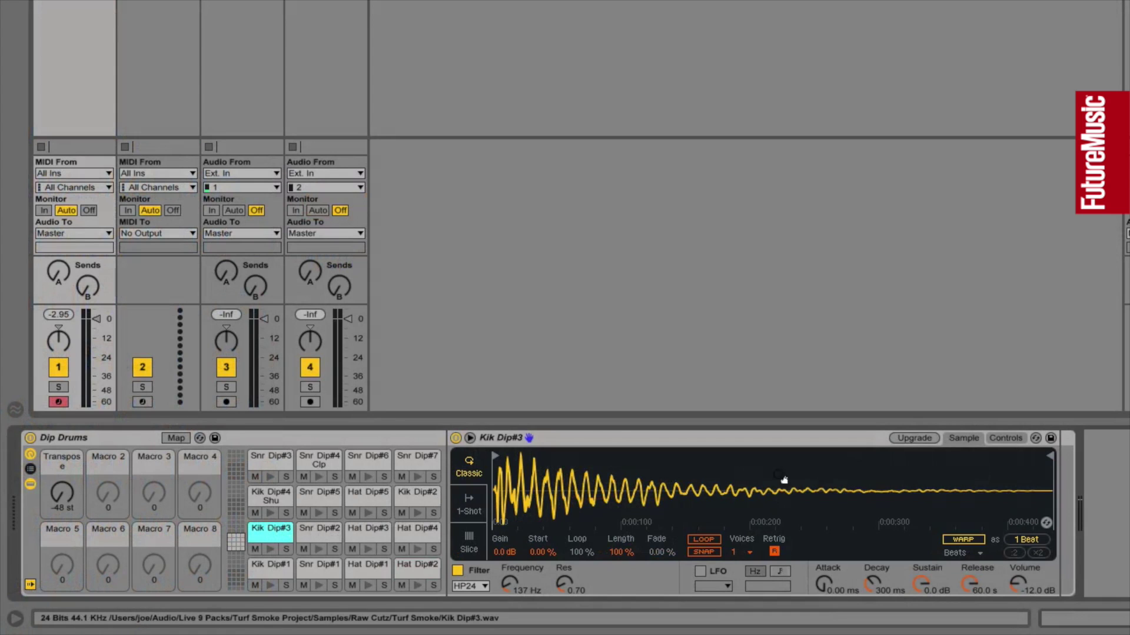
Map Kik Dip#3's Transp to all 11 siblings from Simpler's Controls view.
left_click(1005, 438)
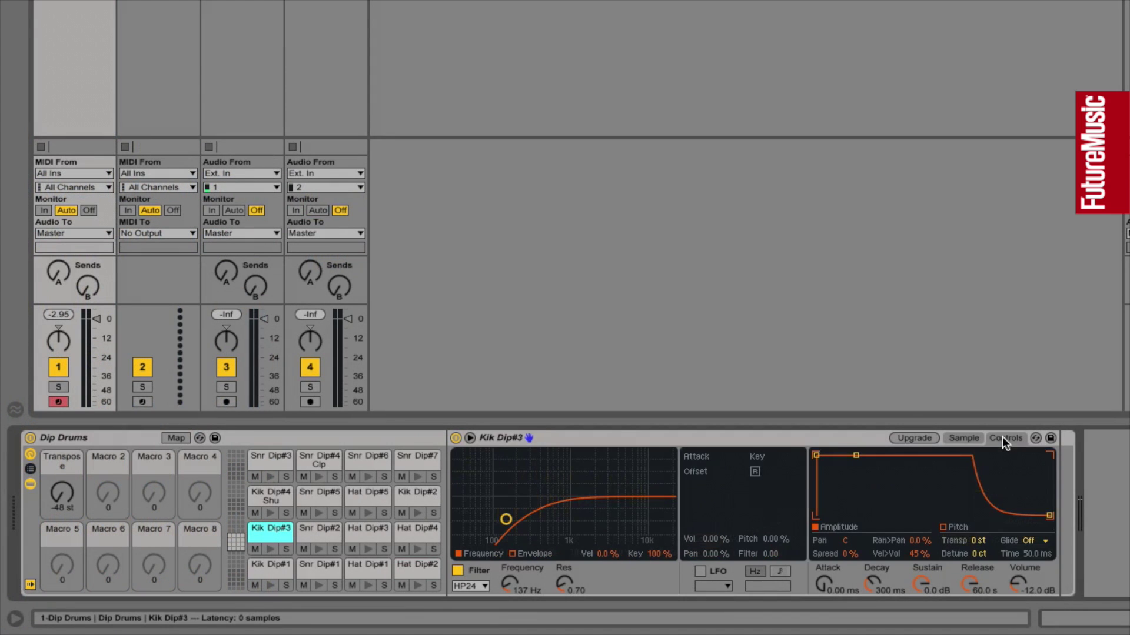
right_click(972, 539)
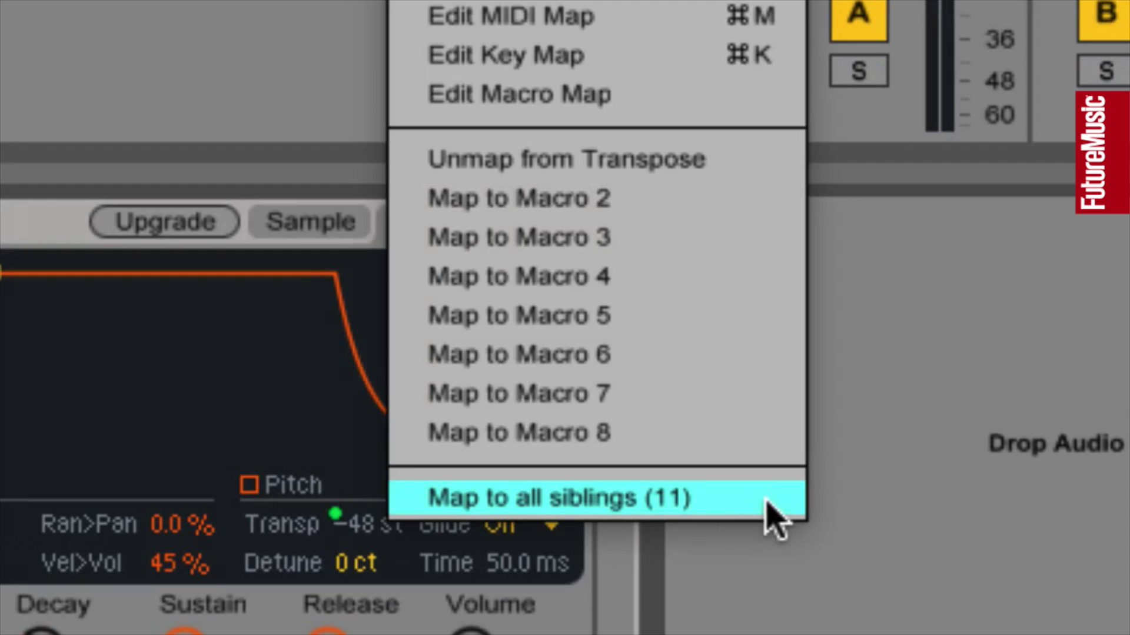
left_click(777, 521)
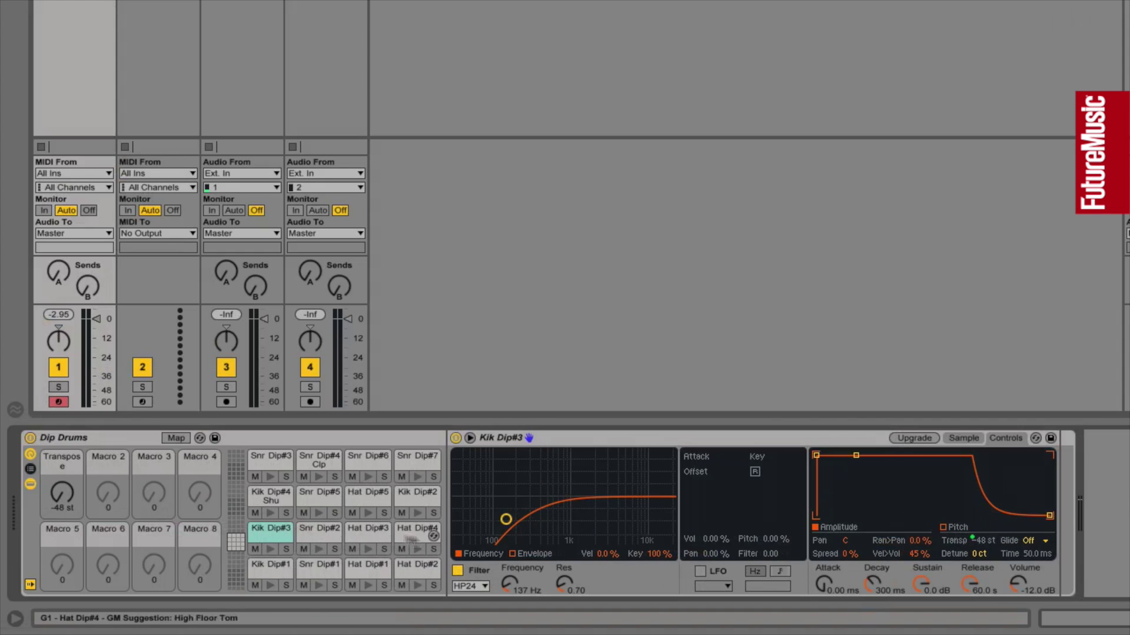
Check Transp shows -48 st on Snr Dip#2, Hat Dip#3, Hat Dip#4 and Kik Dip#4 Shu.
left_click(319, 532)
left_click(1004, 439)
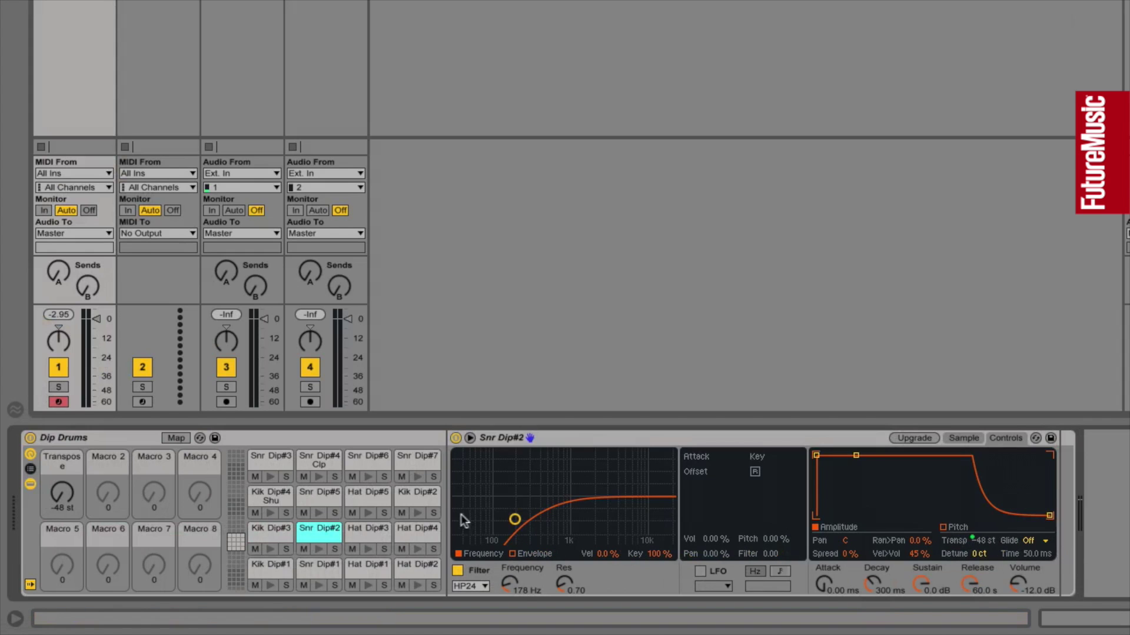
left_click(368, 530)
left_click(1005, 439)
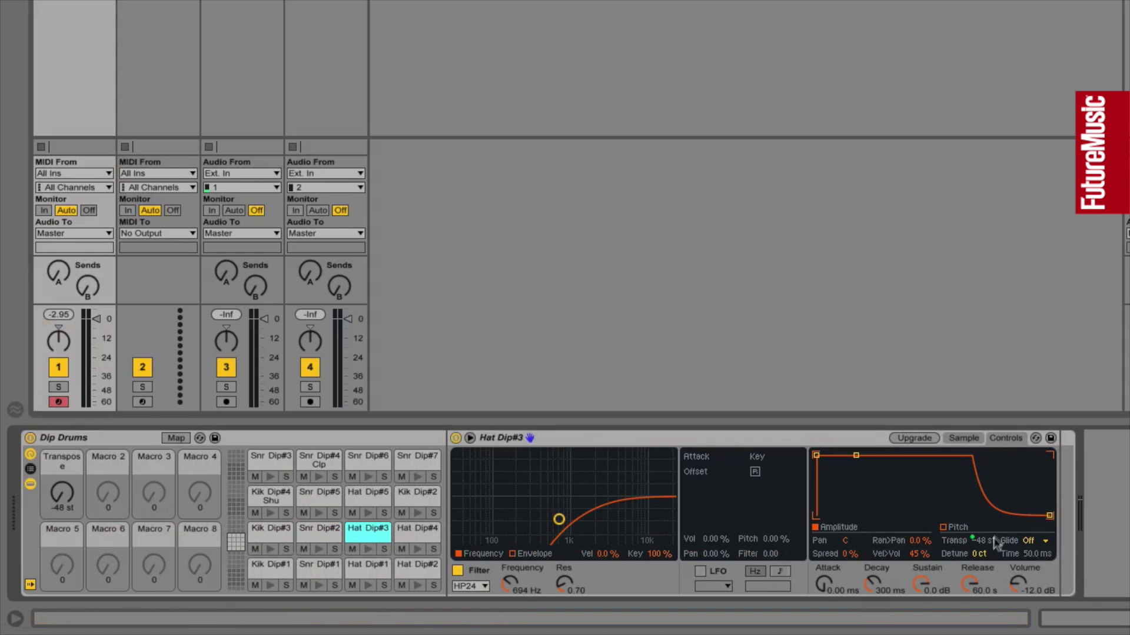
left_click(416, 533)
left_click(1007, 437)
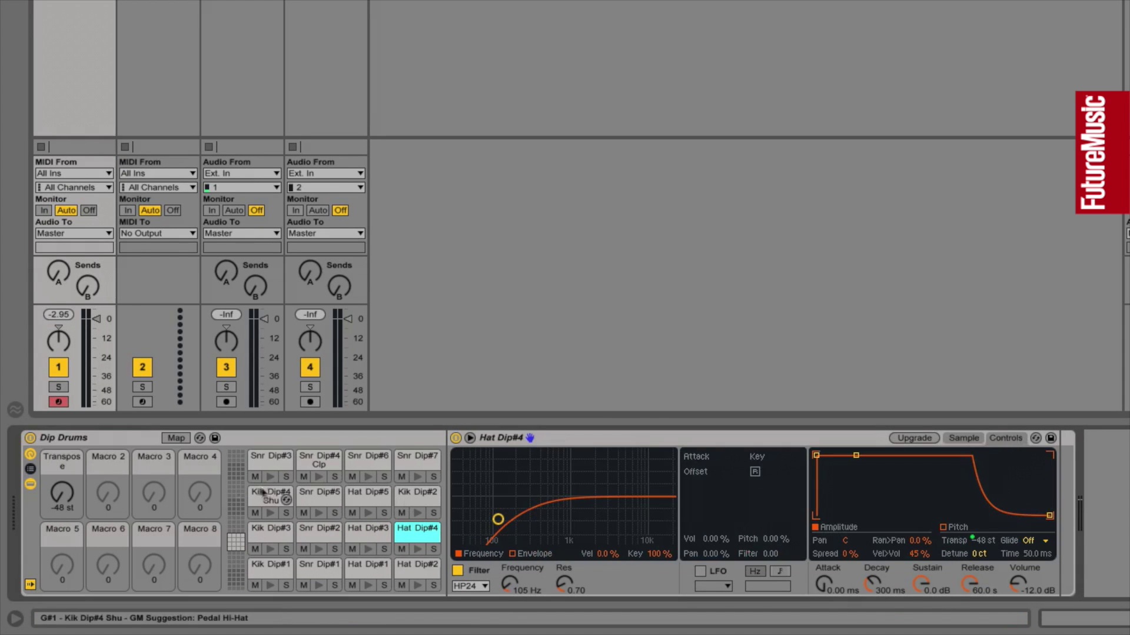
left_click(264, 494)
left_click(1006, 438)
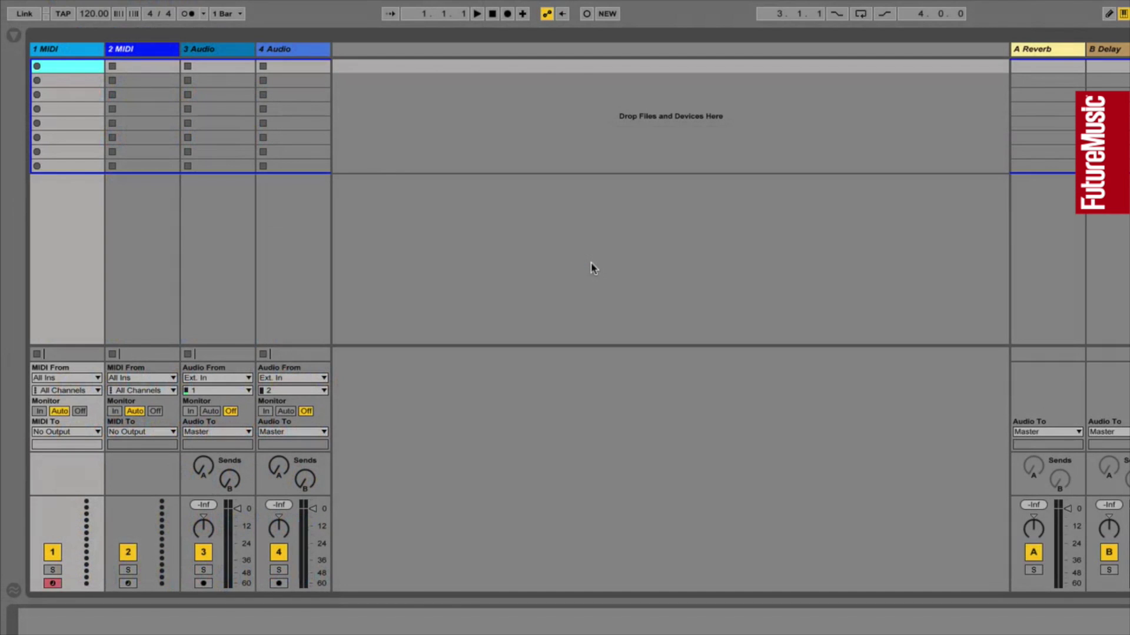
Select 2 MIDI, 3 Audio, 4 Audio, then 1 MIDI through 4 Audio, with arming following each selection.
left_click(148, 52)
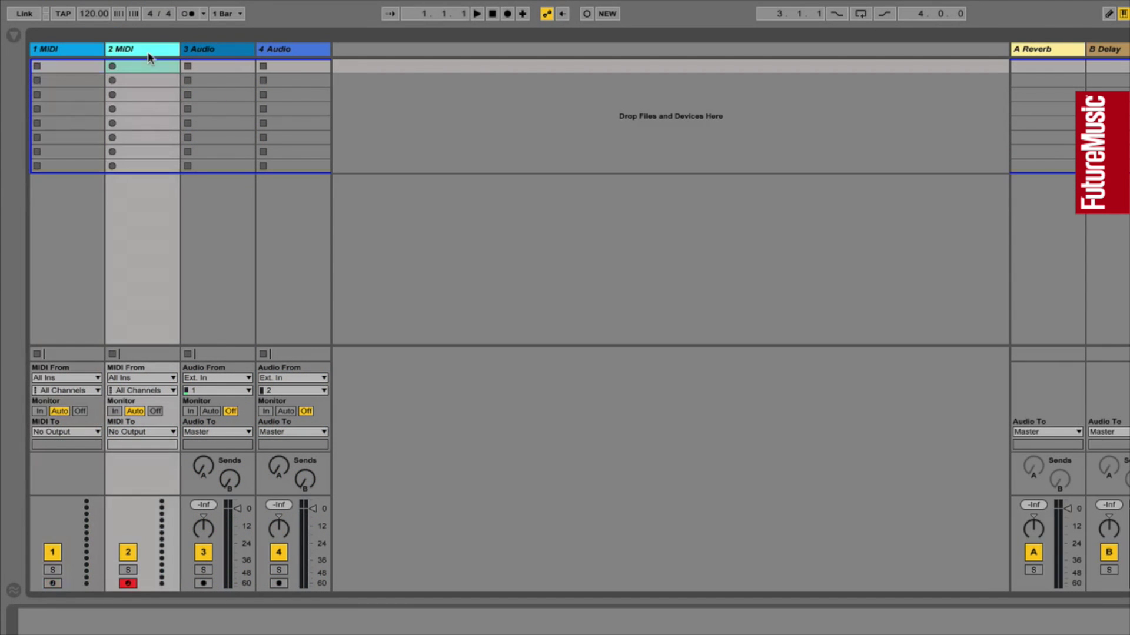
left_click(225, 51)
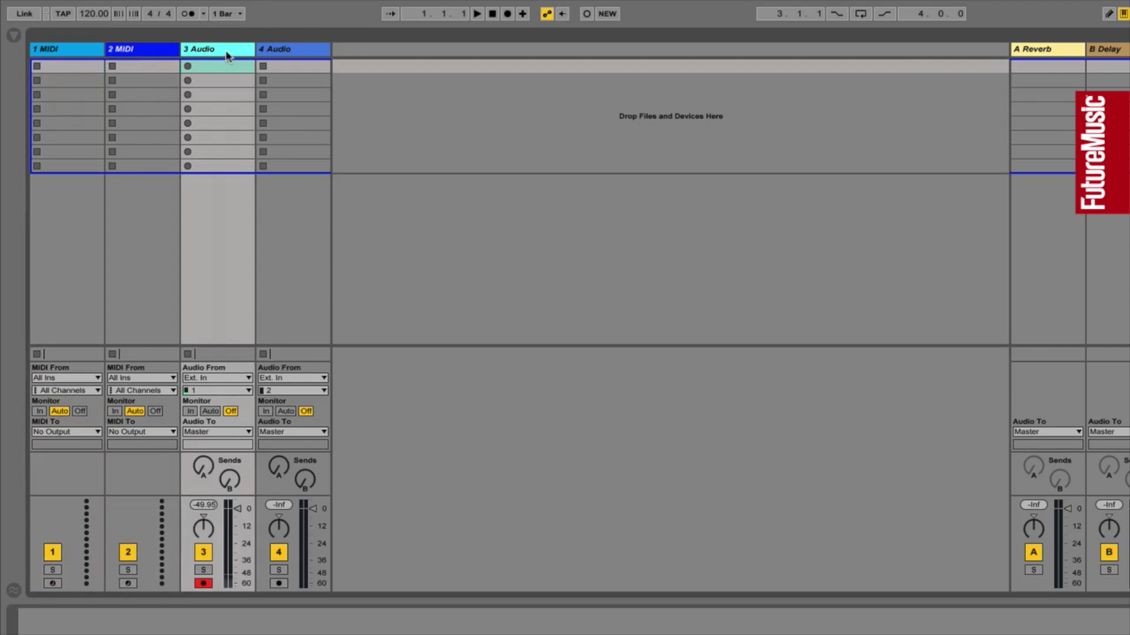
left_click(288, 51)
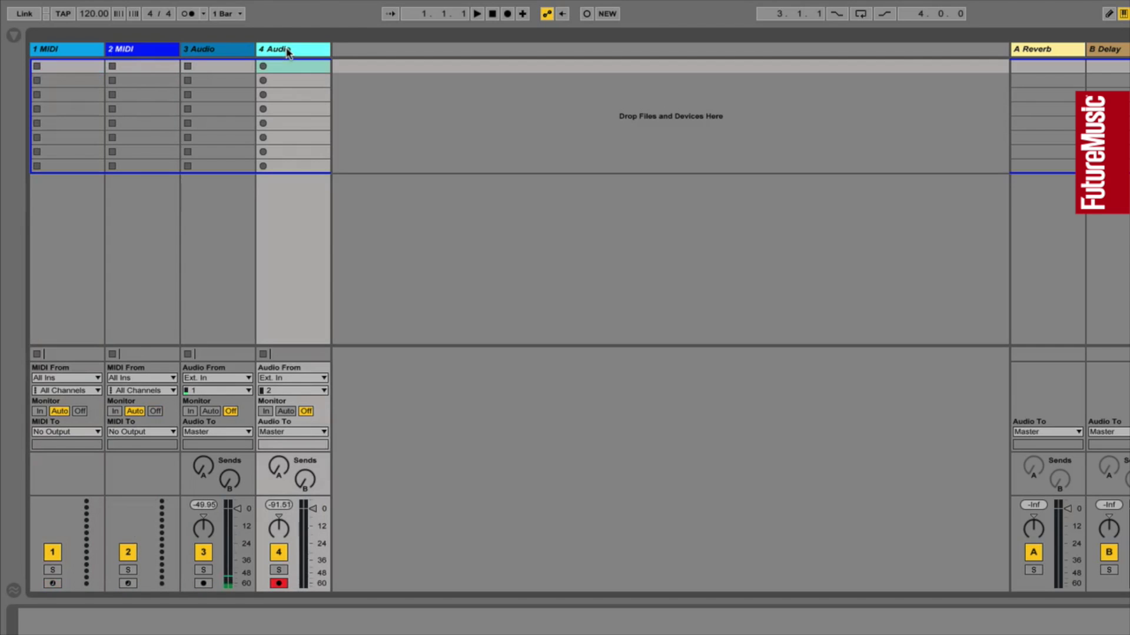
left_click(63, 50)
left_click(132, 50)
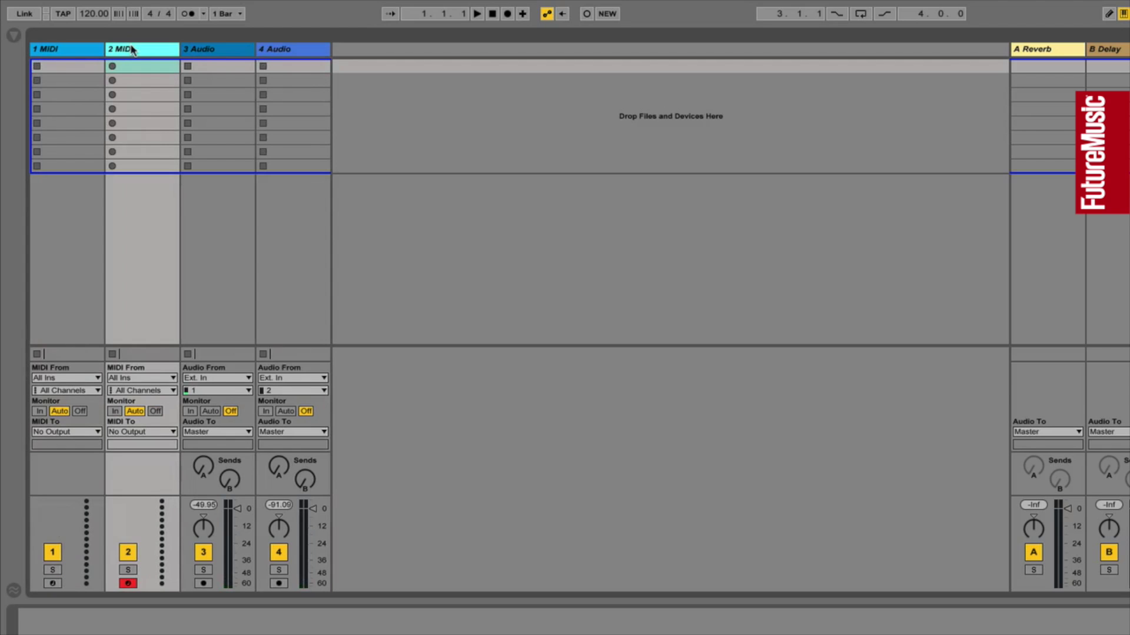
left_click(200, 52)
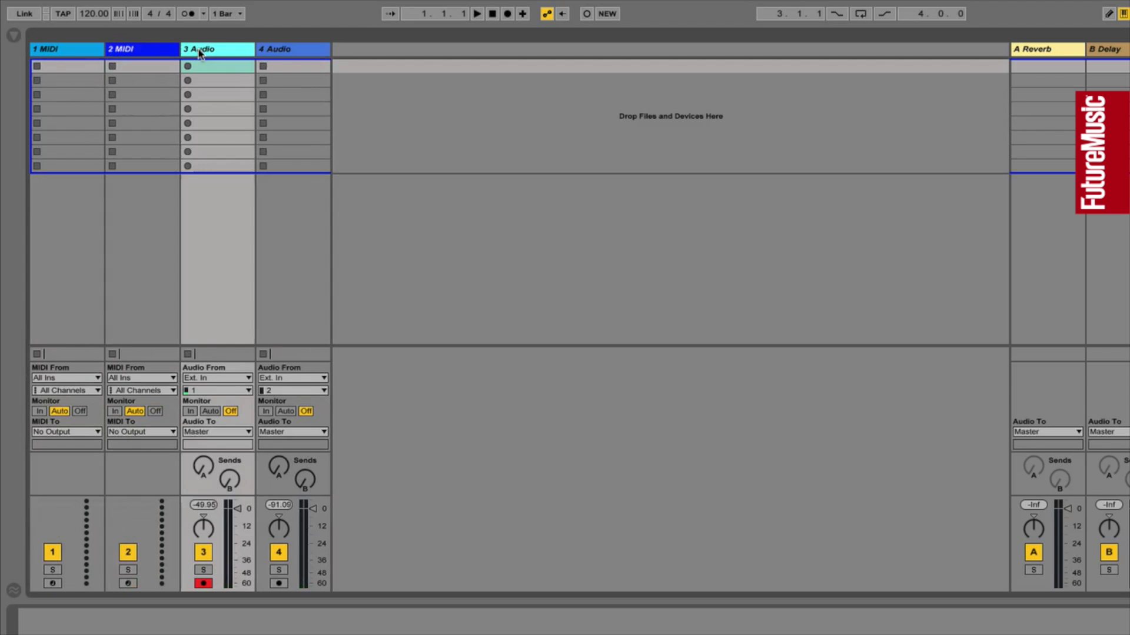
left_click(292, 54)
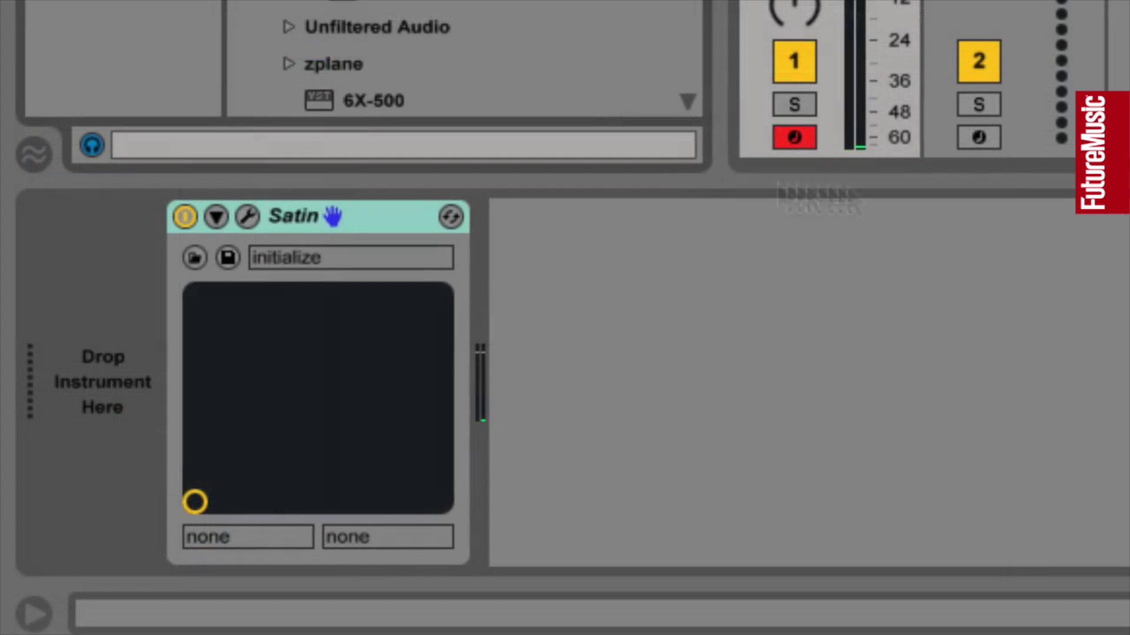
Expand the Satin device and open its plug-in window beside the device panel.
left_click(216, 218)
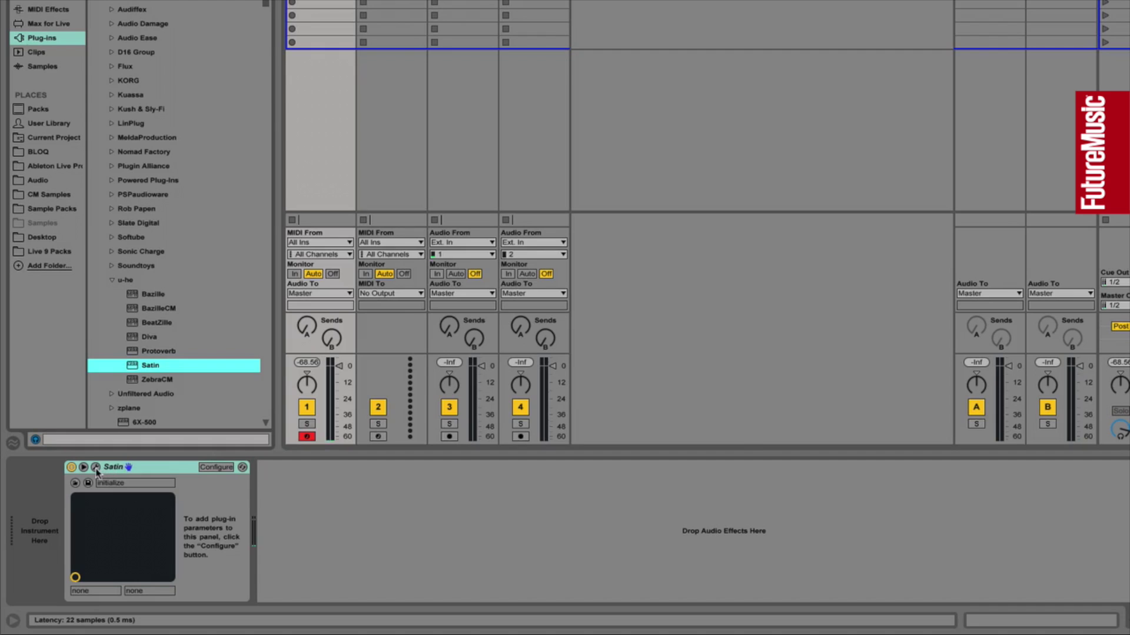
left_click(247, 217)
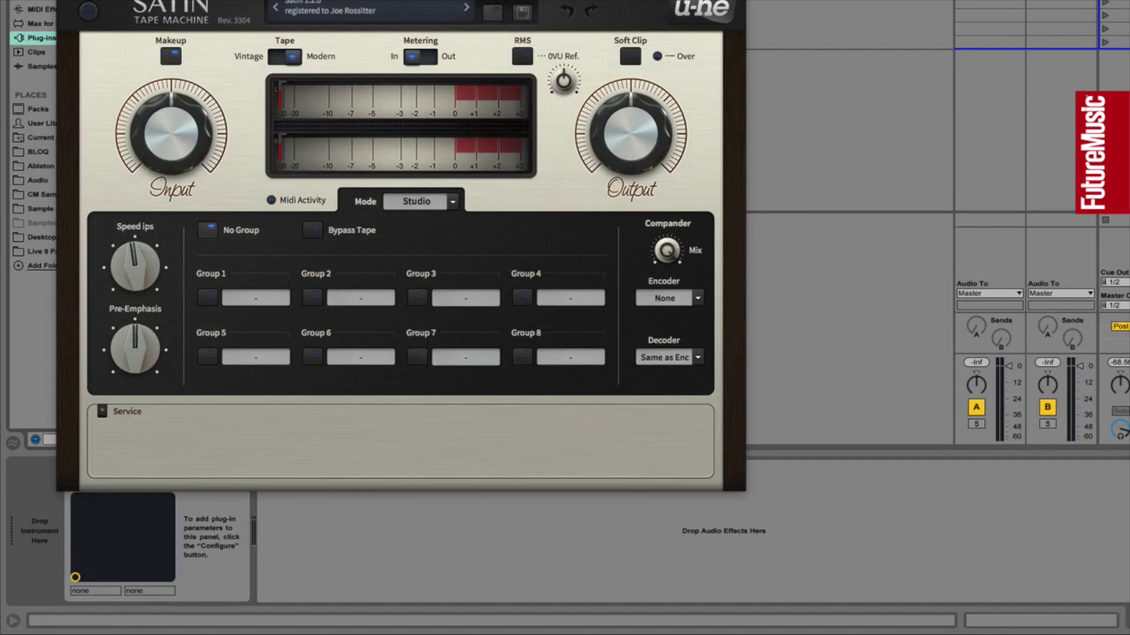
left_click_drag(519, 34, 807, 12)
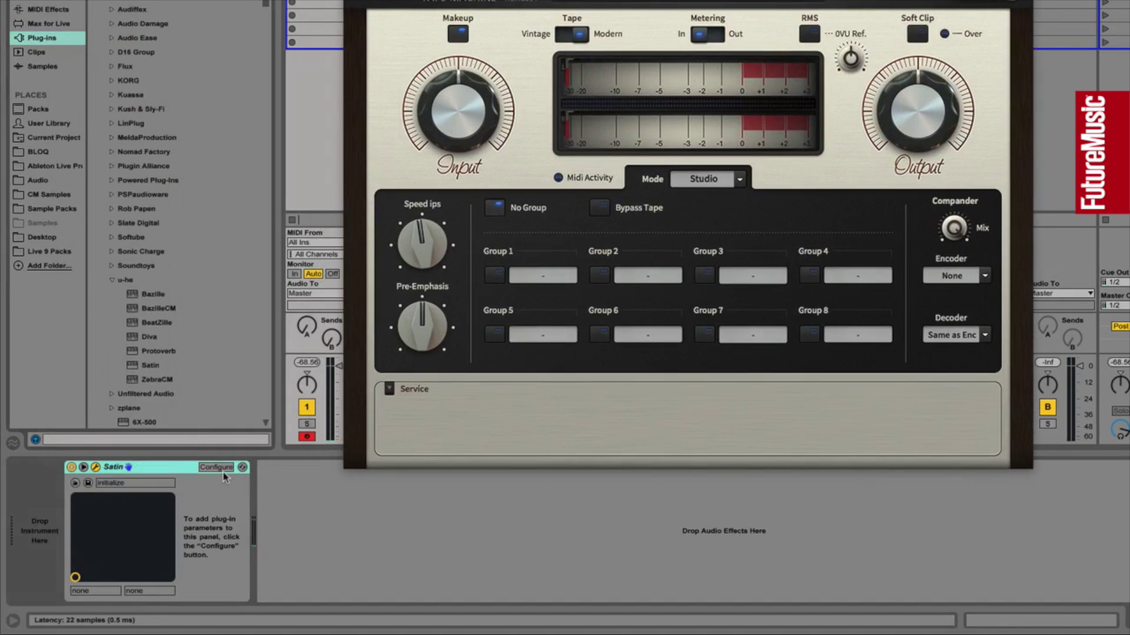
Configure Satin's Input and Output gain into the panel, then raise Input Gain to 9.04.
left_click(224, 470)
left_click_drag(461, 115, 464, 98)
left_click_drag(916, 110, 918, 124)
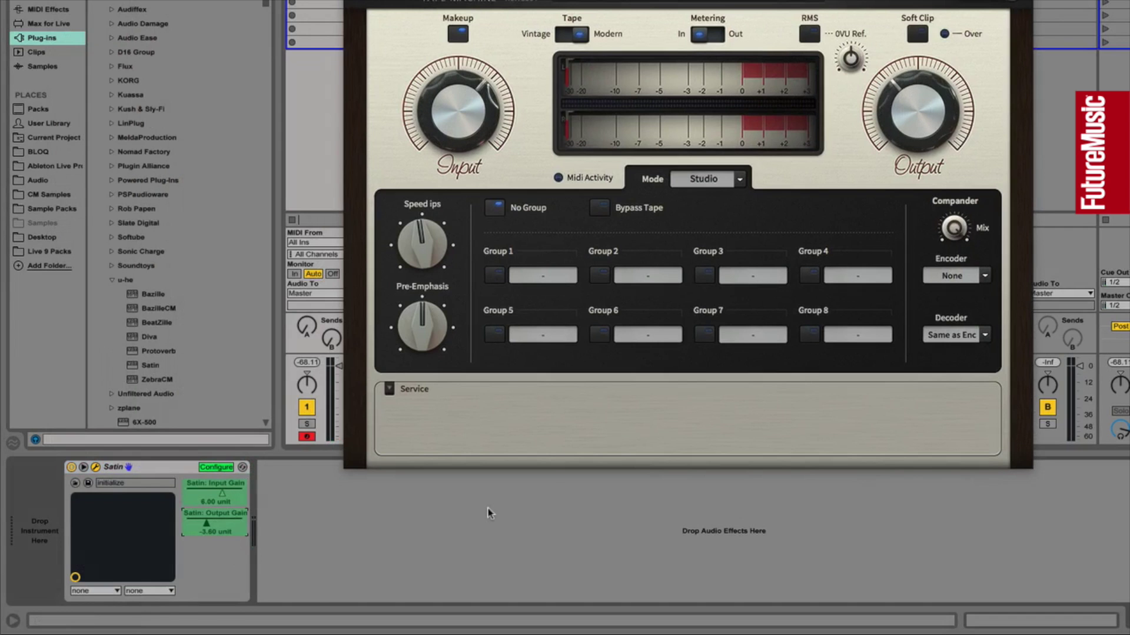
left_click(233, 470)
left_click_drag(223, 497, 225, 485)
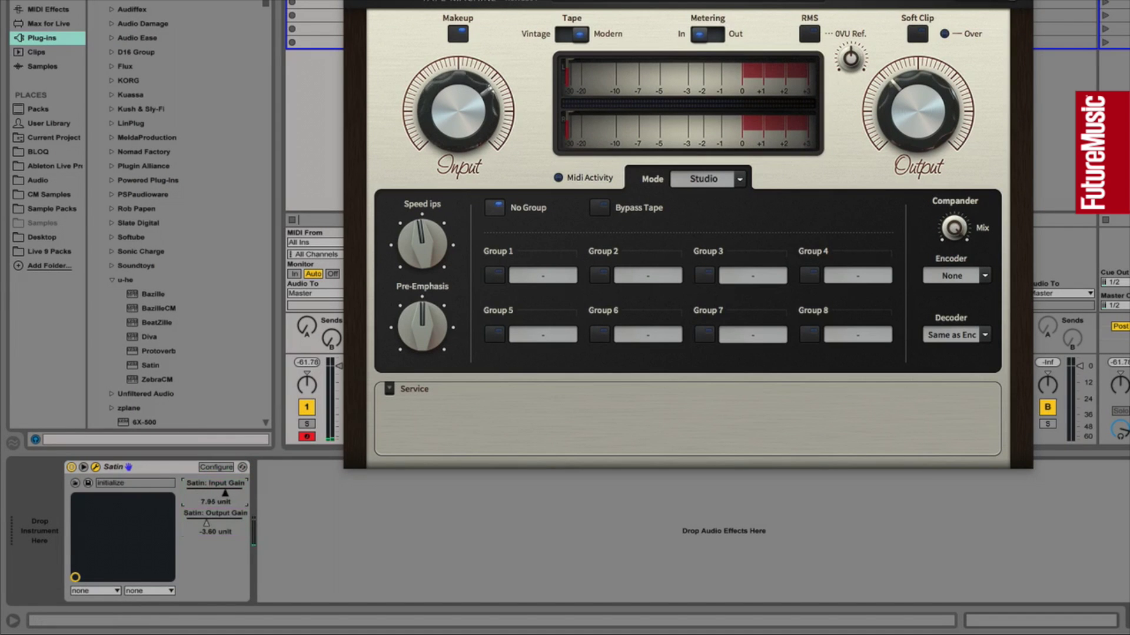
left_click_drag(212, 527, 213, 518)
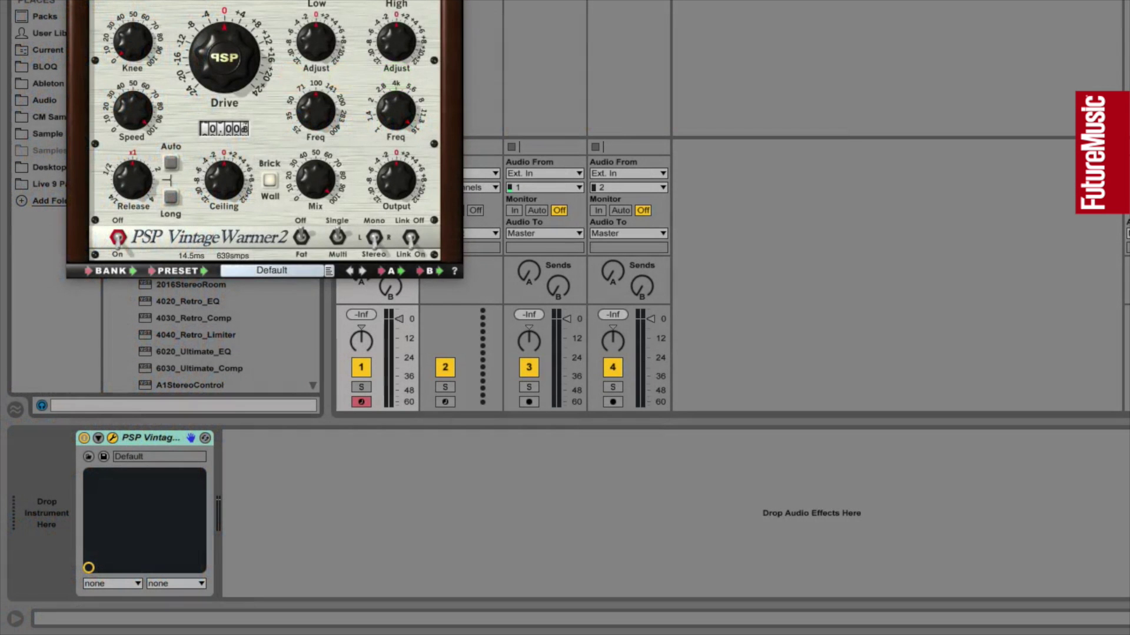
Close the VintageWarmer2 window and unfold the device to reveal Drive, Mix, Ceiling and other parameters.
key("ctrl+alt+p")
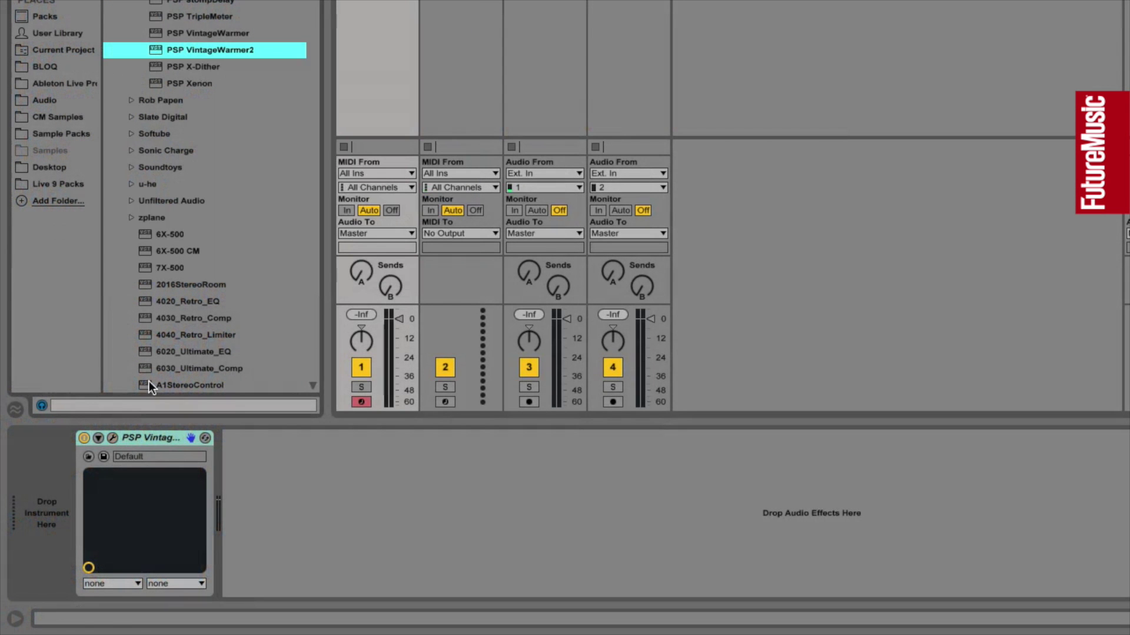
left_click(99, 437)
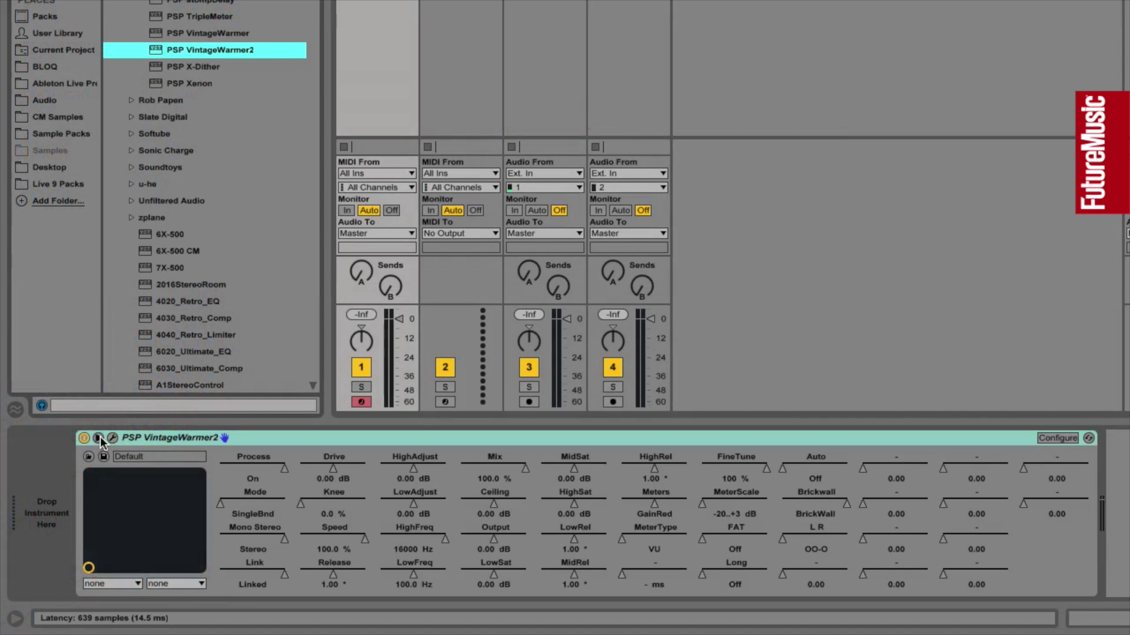